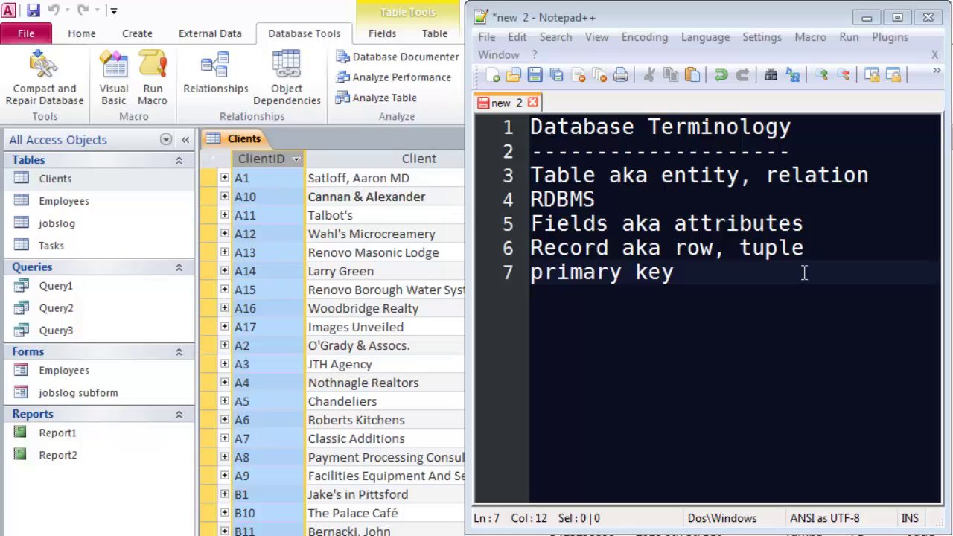
Step: Switch to Access, open the Clients table in Design view to inspect its ClientID primary key, and close the table
click(727, 276)
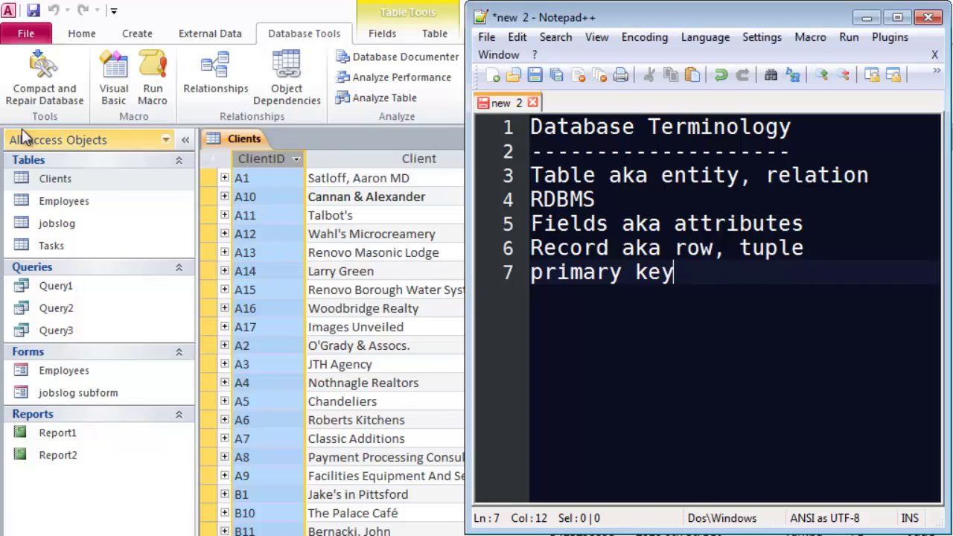
click(70, 34)
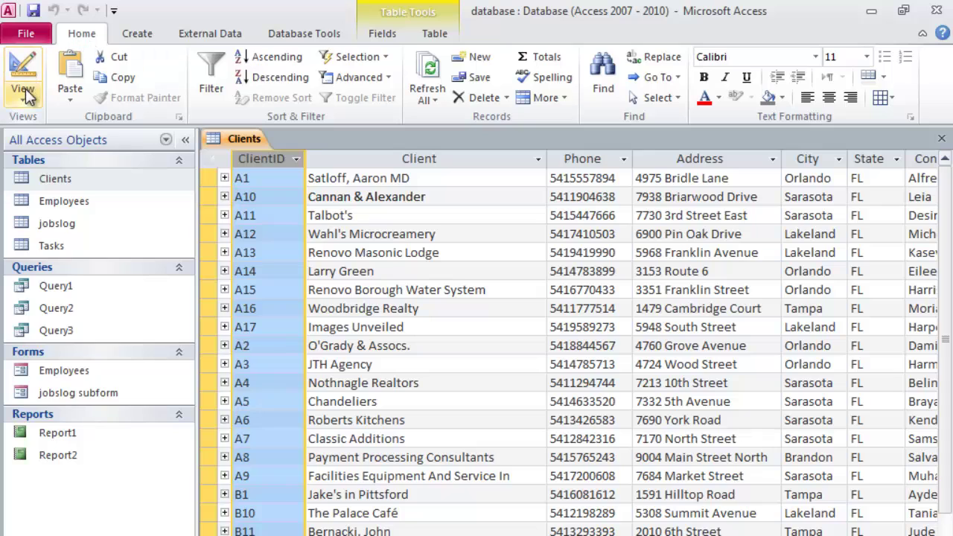
click(24, 82)
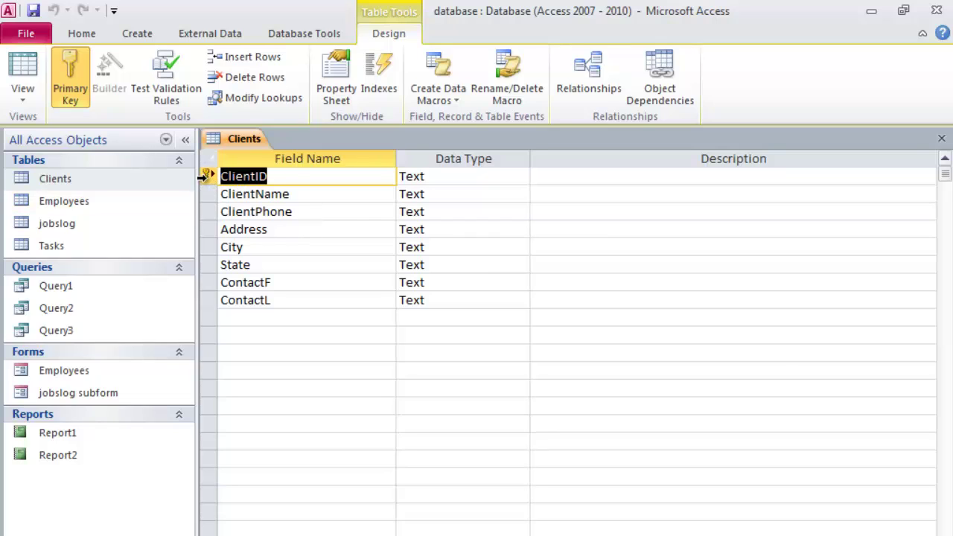
click(245, 176)
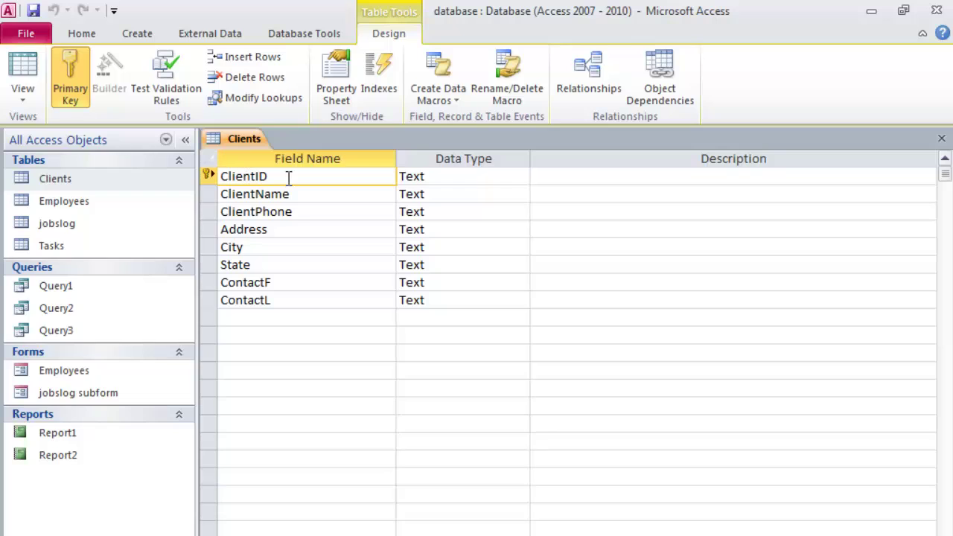
click(68, 74)
mouse_move(207, 174)
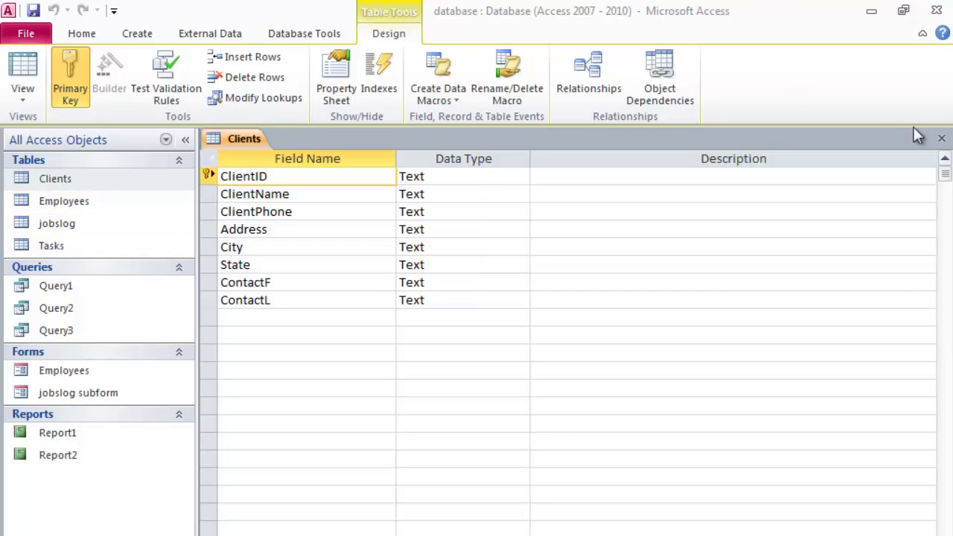
click(941, 140)
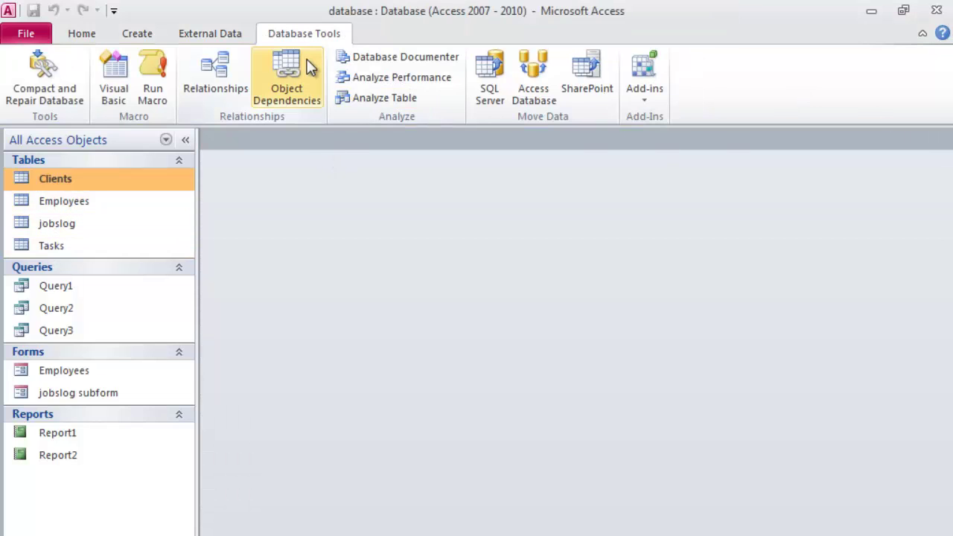
Step: Open the Relationships window and examine the primary keys and links of the Employees, jobslog, Tasks and Clients tables
click(217, 83)
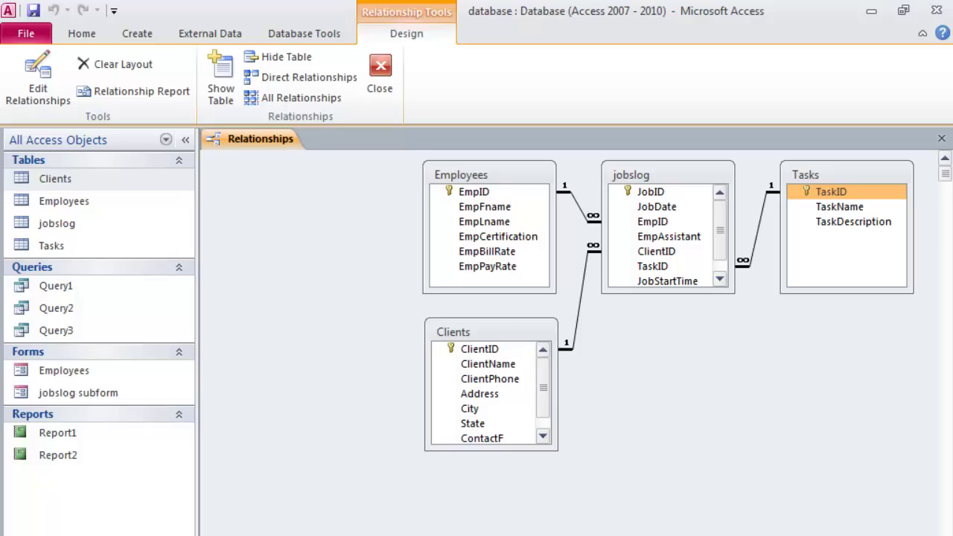
scroll(581, 305, right, 4)
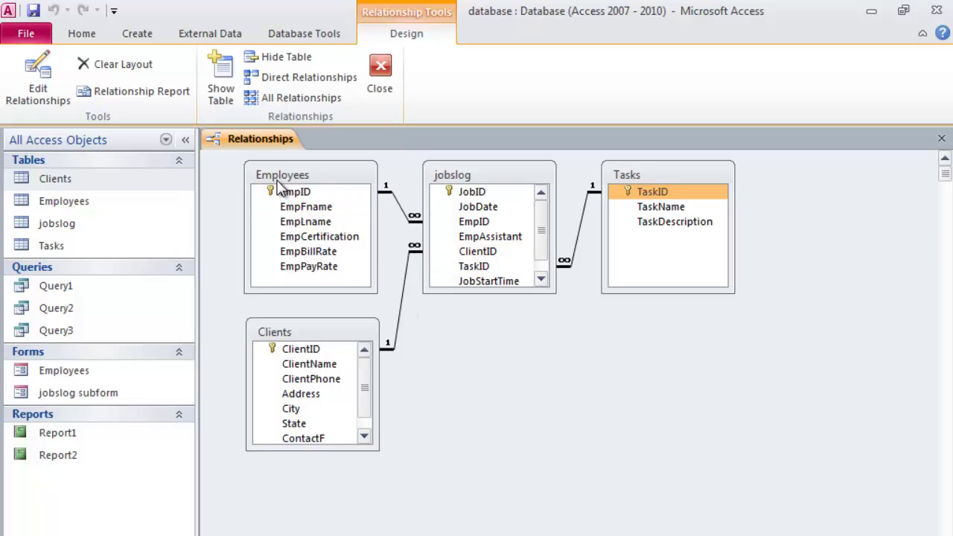
click(650, 191)
mouse_move(546, 216)
mouse_down()
mouse_move(543, 247)
mouse_move(543, 217)
mouse_up()
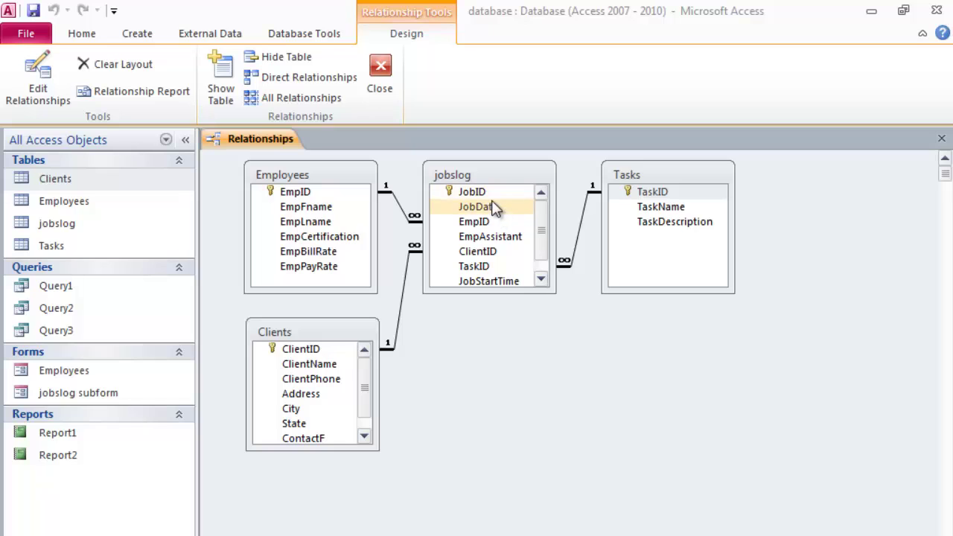
mouse_move(543, 223)
mouse_down()
mouse_move(533, 244)
mouse_move(539, 218)
mouse_up()
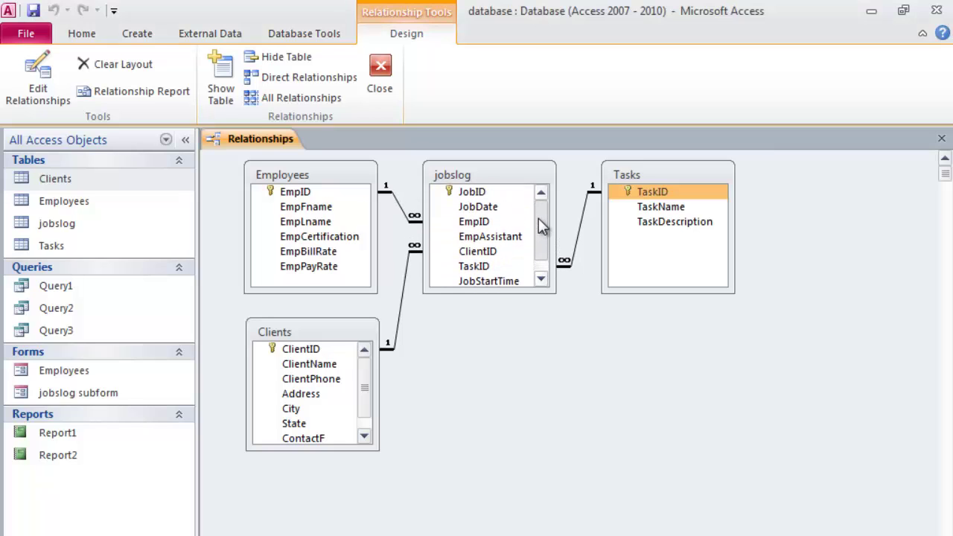
Step: Examine the EmpID and ClientID foreign keys in jobslog against the matching primary keys in Employees and Clients
click(476, 224)
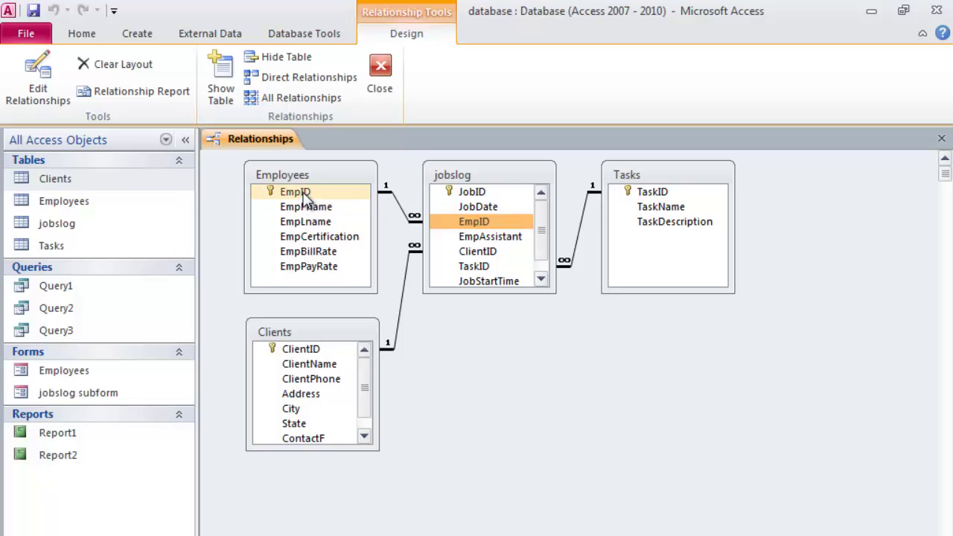
click(474, 252)
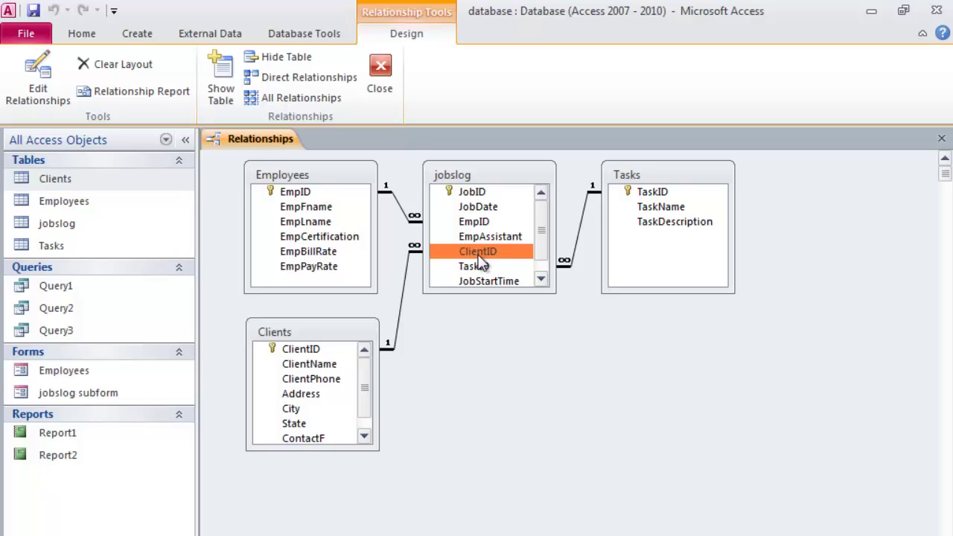
drag(481, 262, 295, 365)
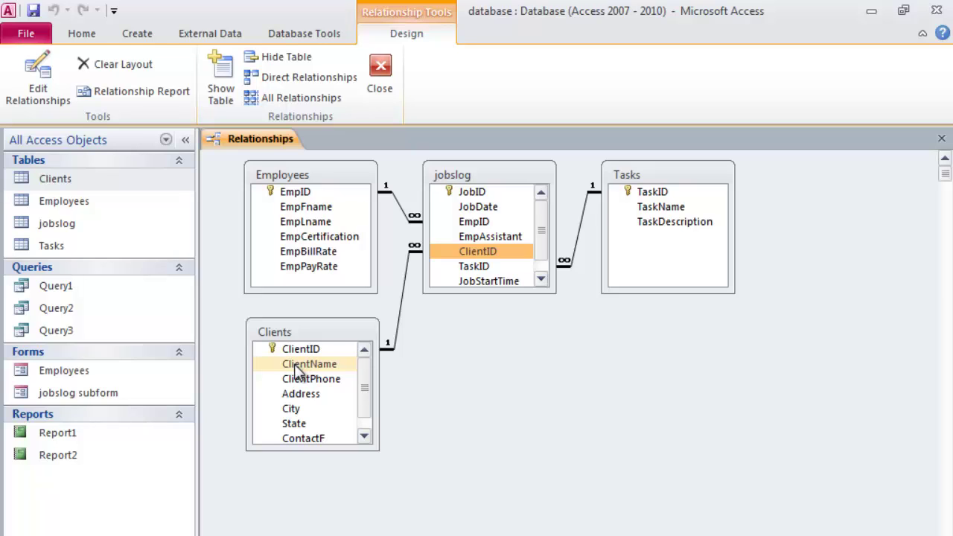
drag(295, 369, 417, 305)
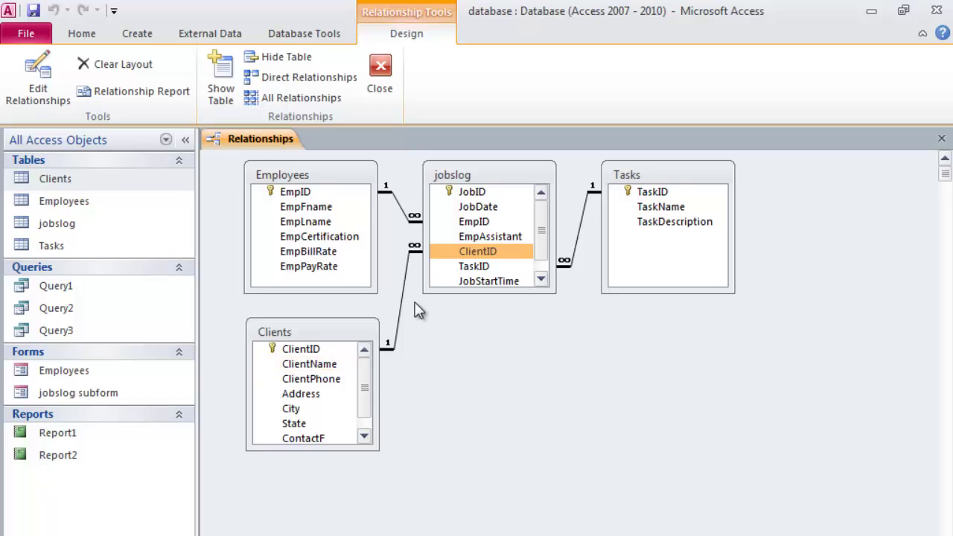
click(512, 253)
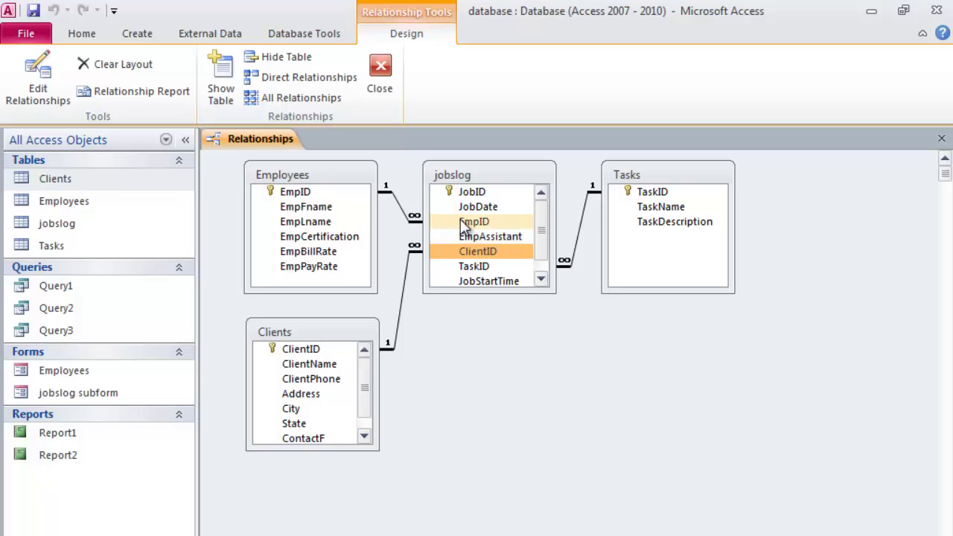
Step: Turn off Enforce Referential Integrity for the EmpID relationship between Employees and jobslog
right_click(399, 210)
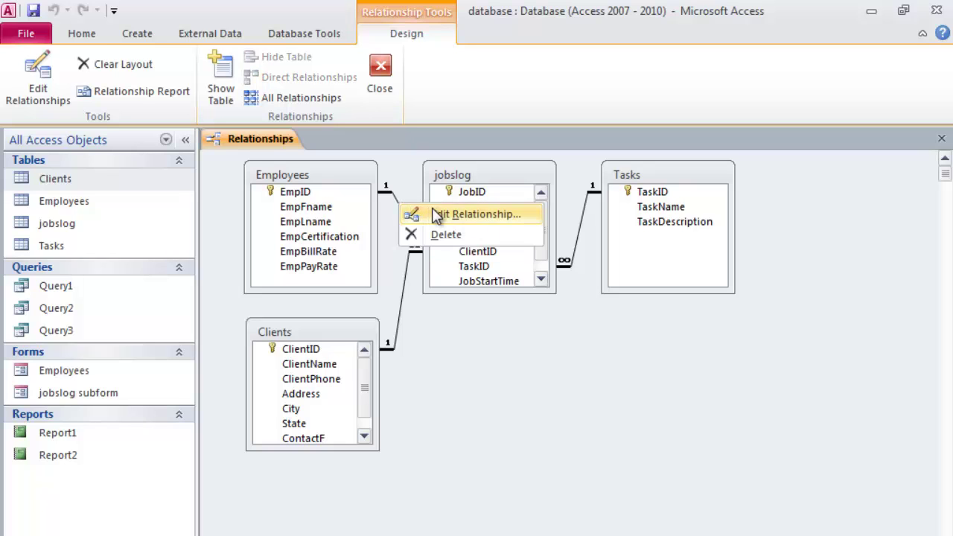
click(454, 216)
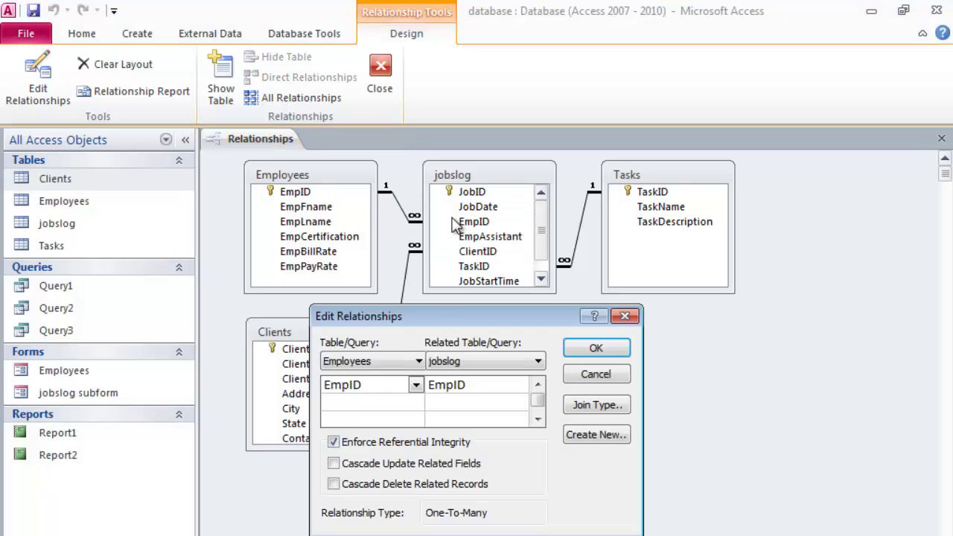
drag(502, 306, 688, 156)
click(519, 293)
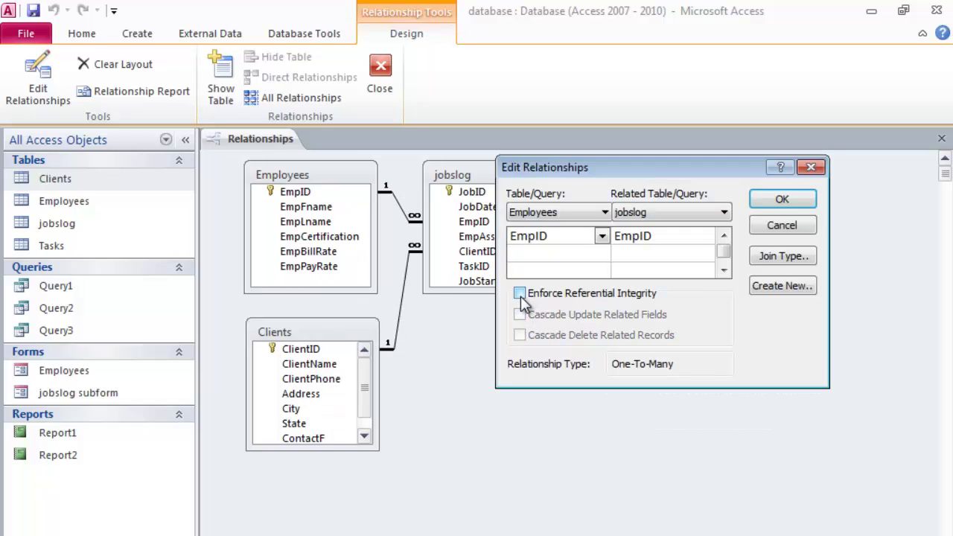
click(783, 200)
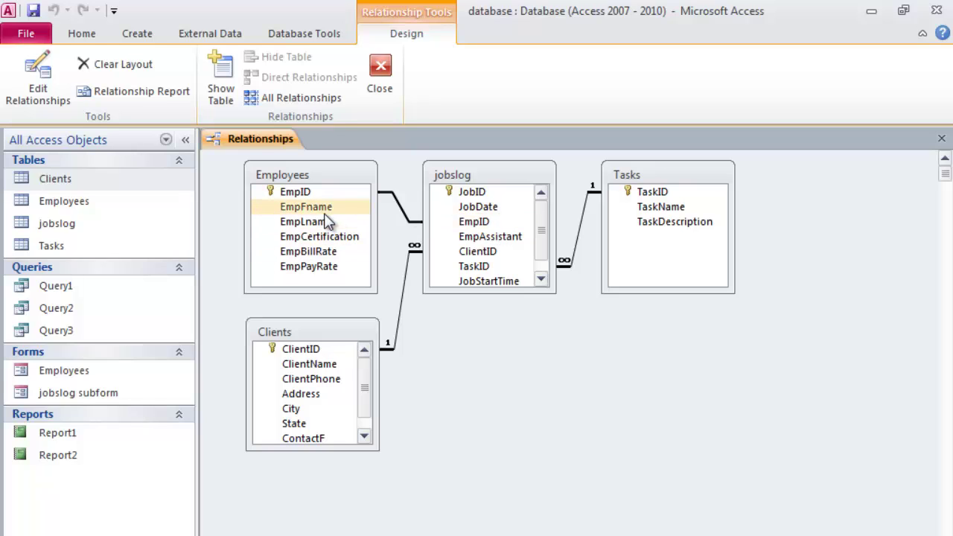
Step: Re-enable Enforce Referential Integrity for the Employees–jobslog relationship and close the Relationships window
right_click(400, 208)
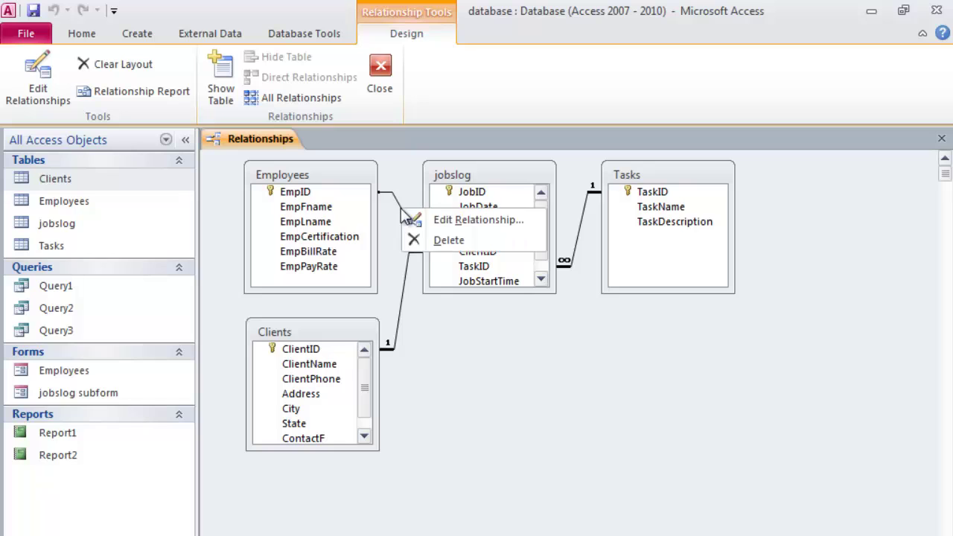
click(454, 222)
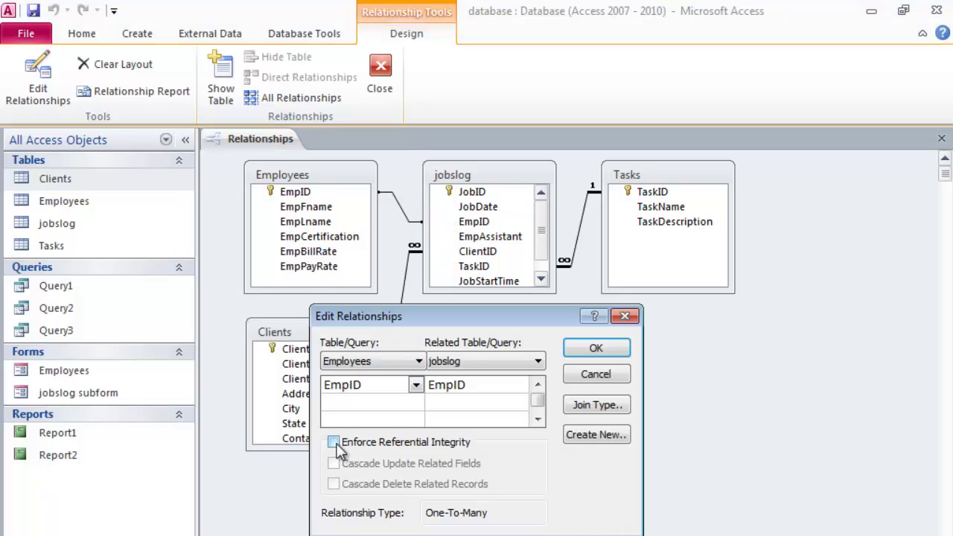
click(333, 442)
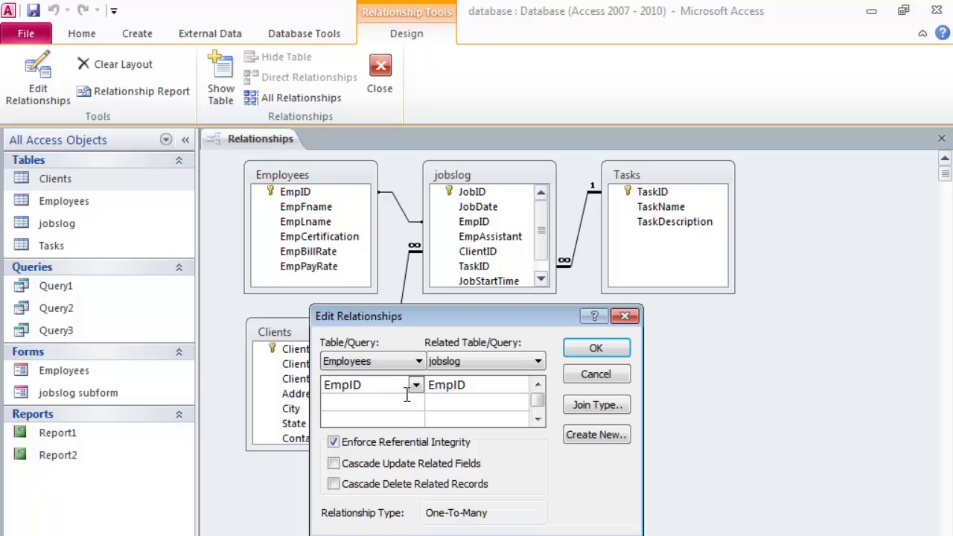
click(623, 356)
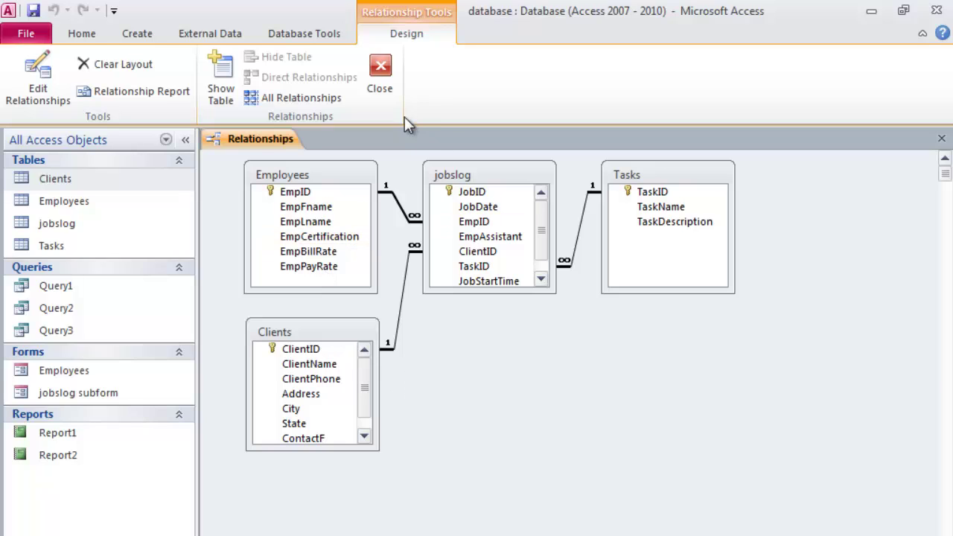
click(383, 64)
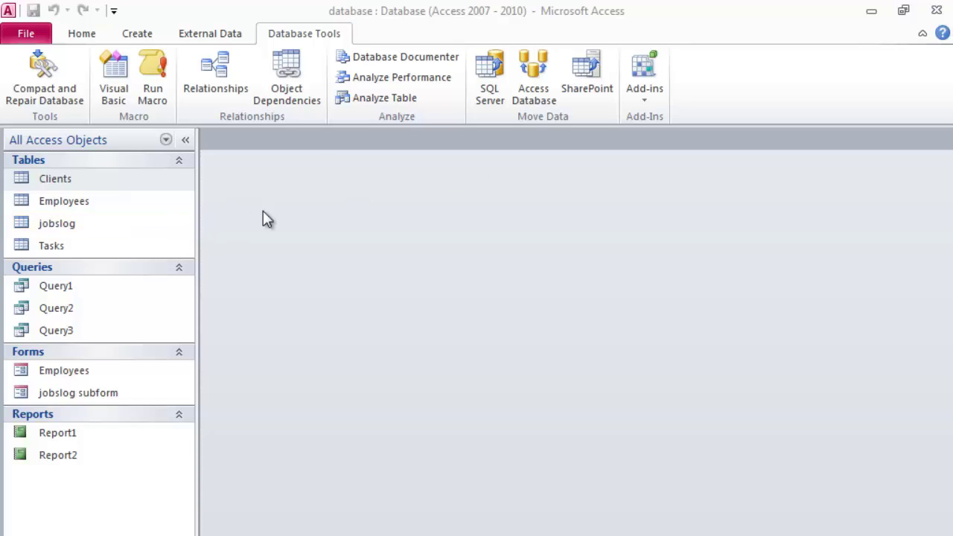
click(56, 203)
click(52, 226)
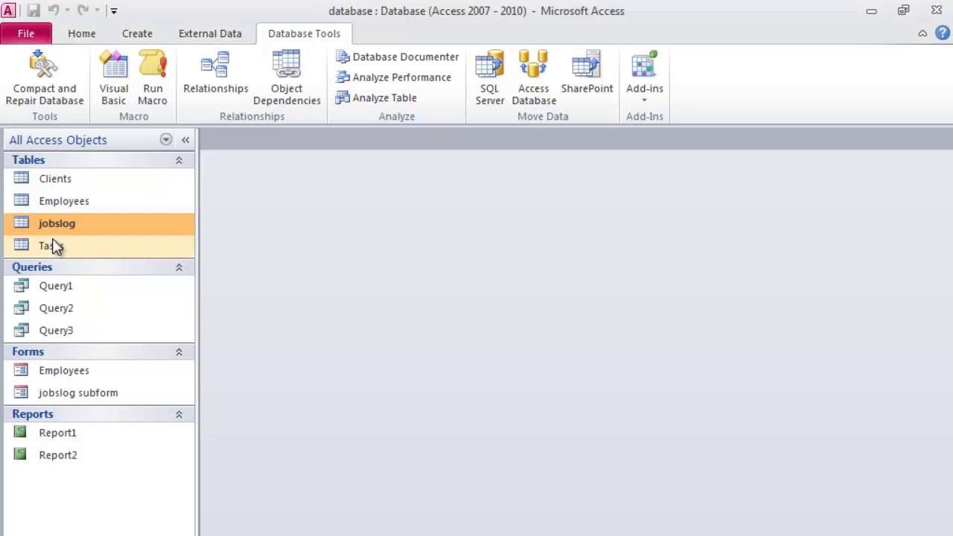
click(52, 239)
click(53, 230)
click(63, 208)
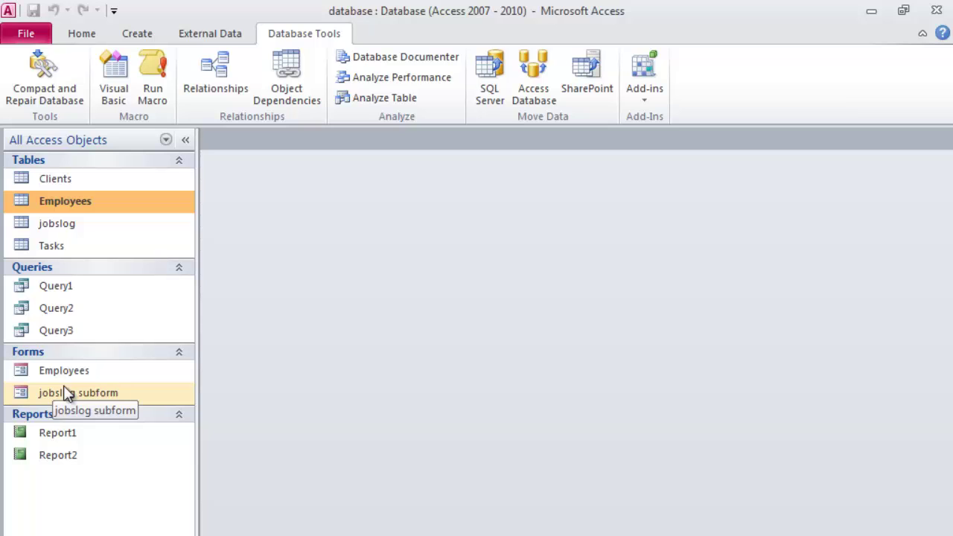
Step: Open Report2 and Report1 to view their contents
double_click(54, 456)
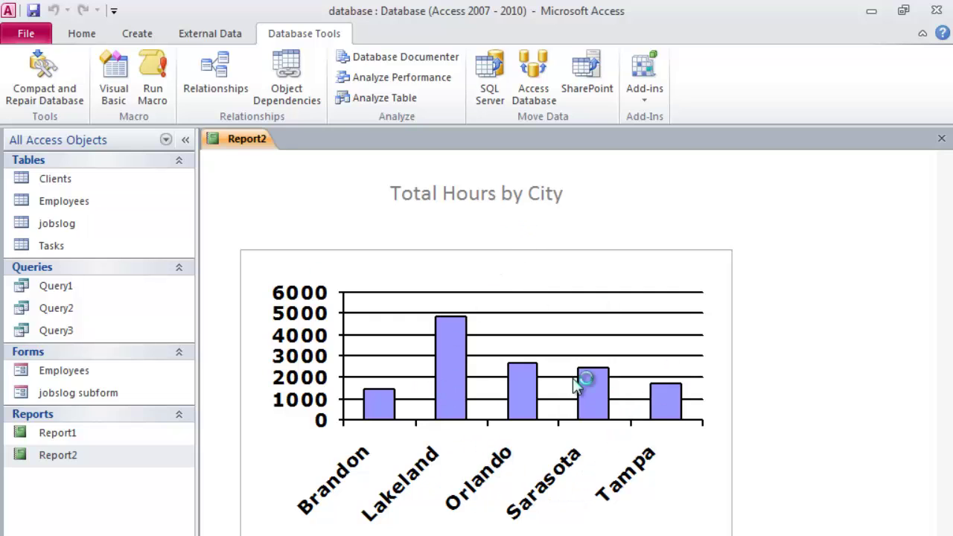
click(51, 432)
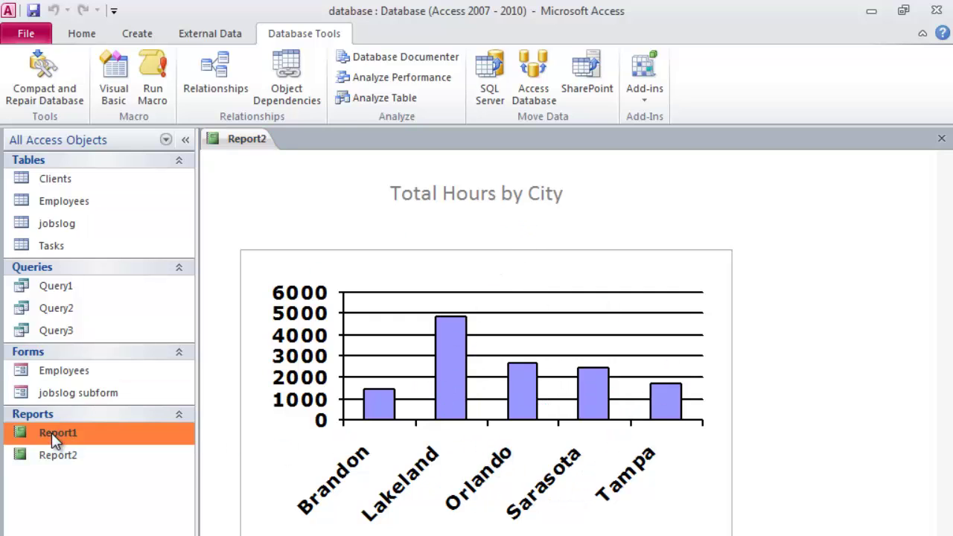
click(51, 433)
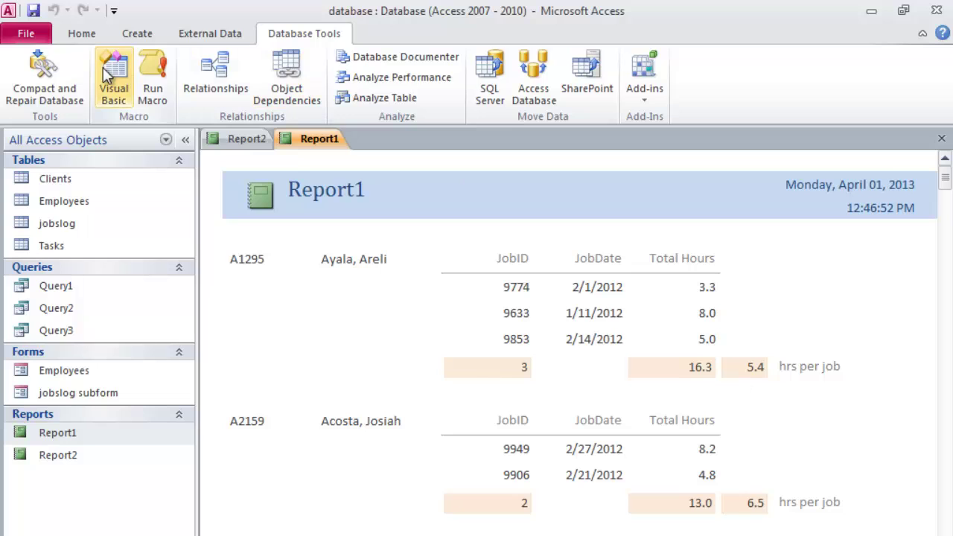
click(83, 35)
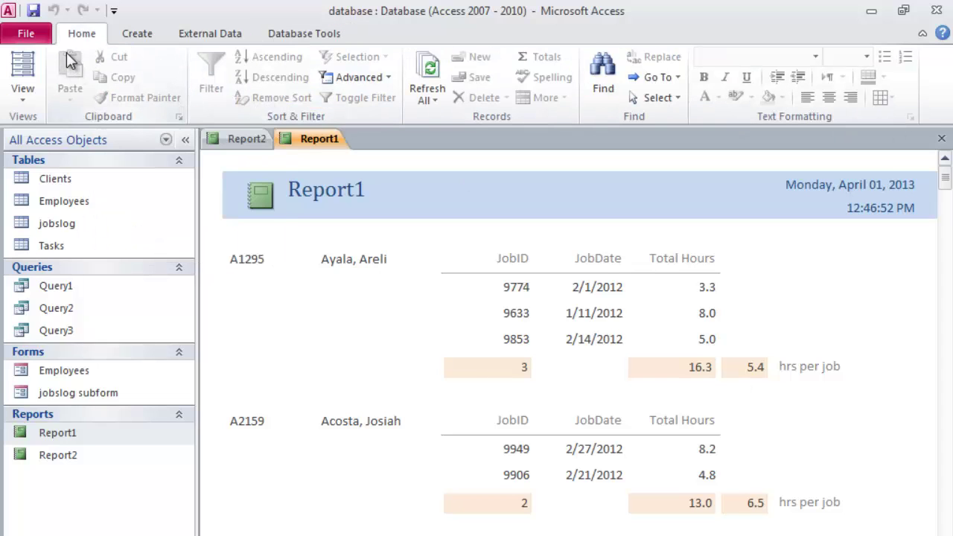
click(137, 36)
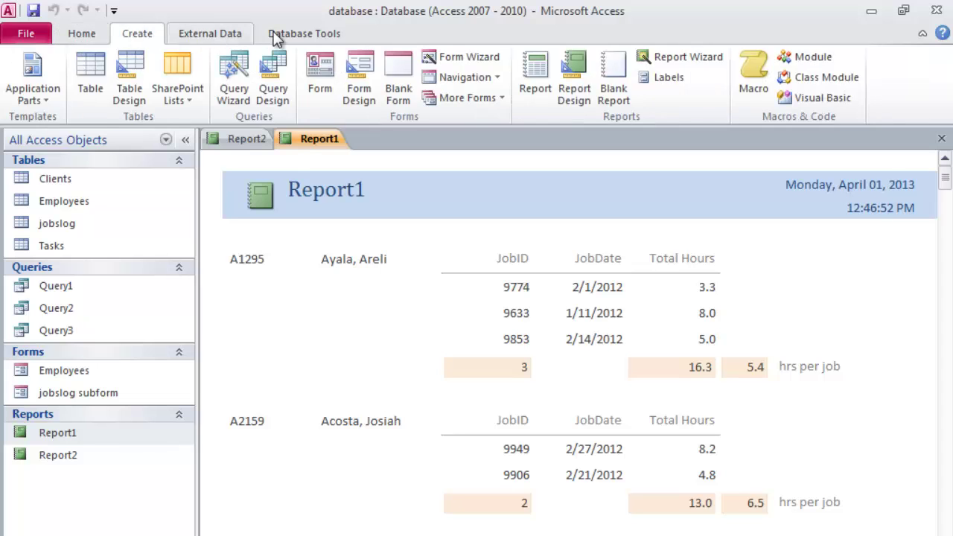
scroll(305, 35, down, 2)
click(81, 35)
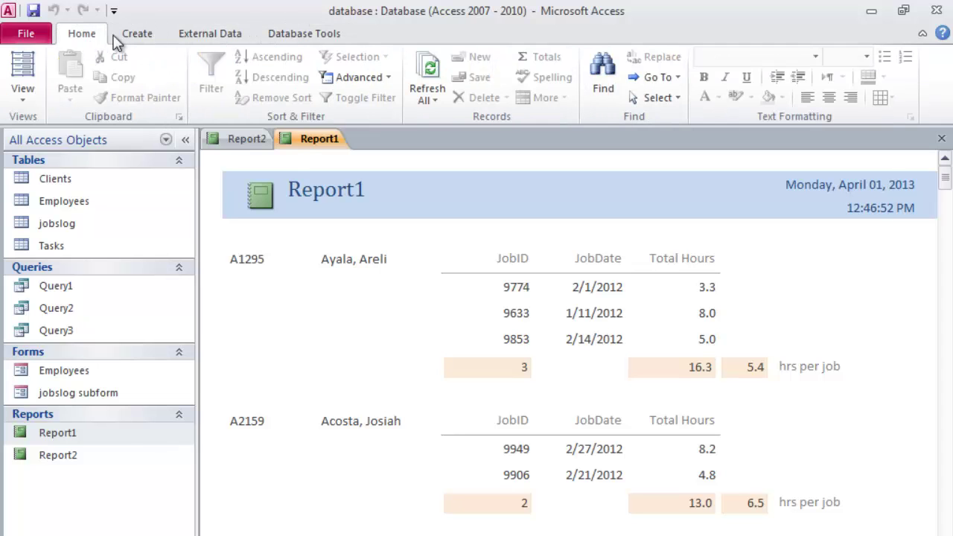
click(215, 34)
click(292, 37)
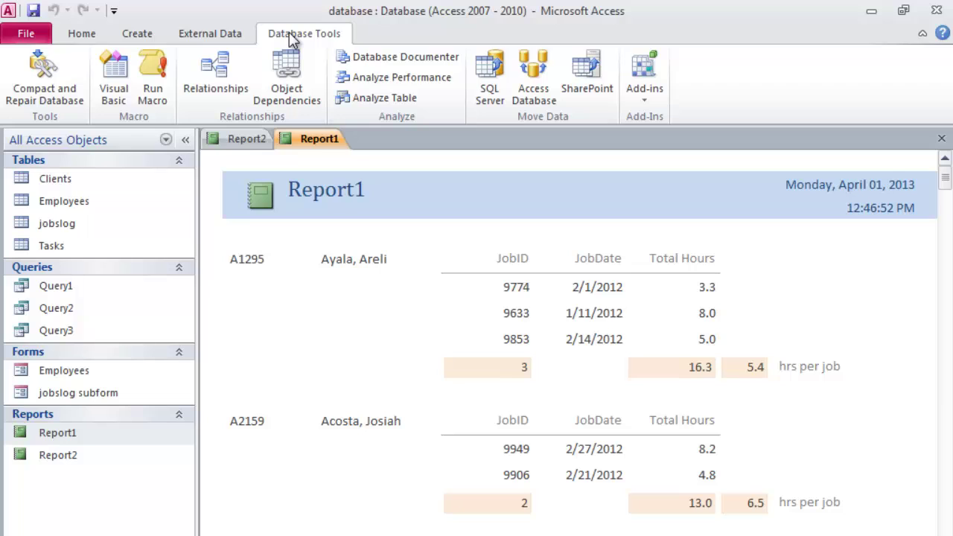
click(97, 37)
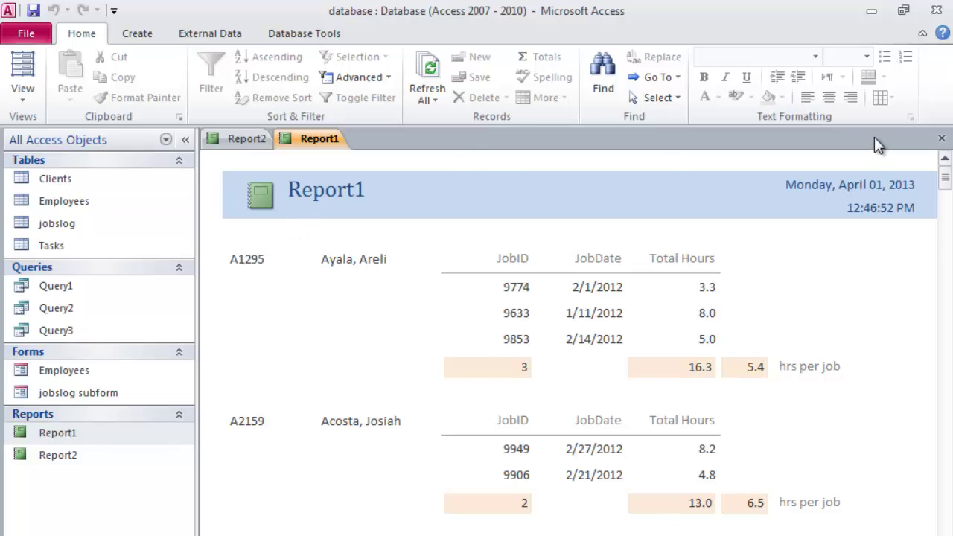
Step: Close both open reports, Report1 and Report2
click(941, 138)
click(943, 141)
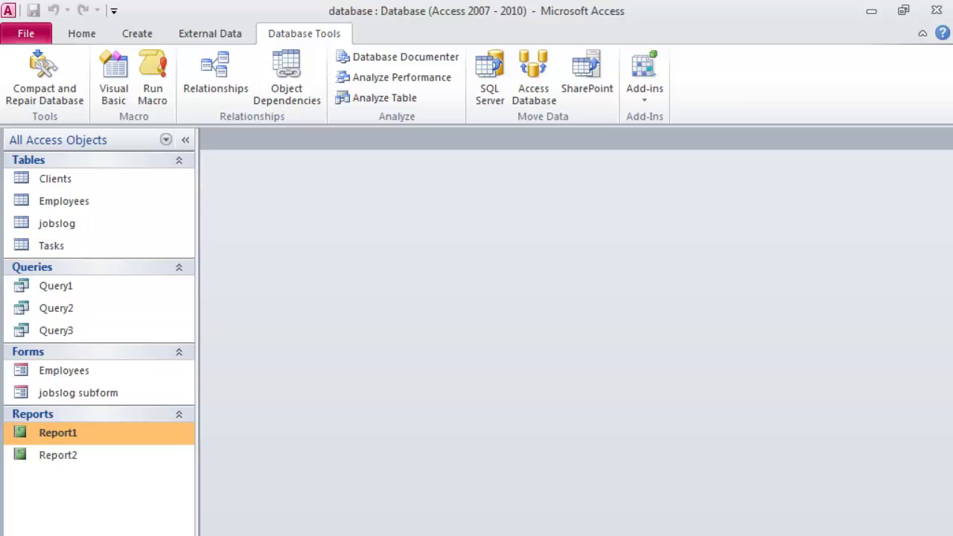
Step: Switch to the Notepad++ terminology notes and add the line "ERD - entity relationship diagram" below RDBMS
key(alt+Tab)
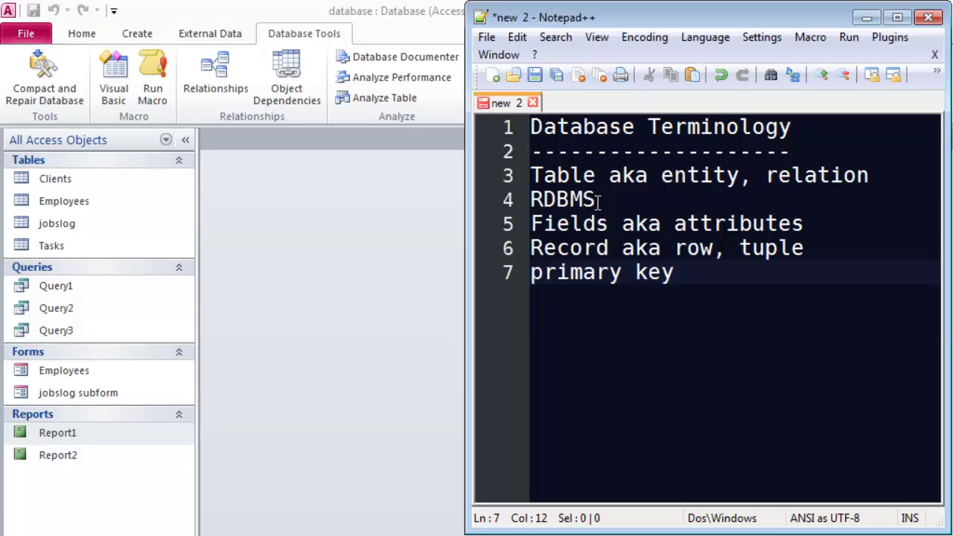
click(659, 202)
key(Return)
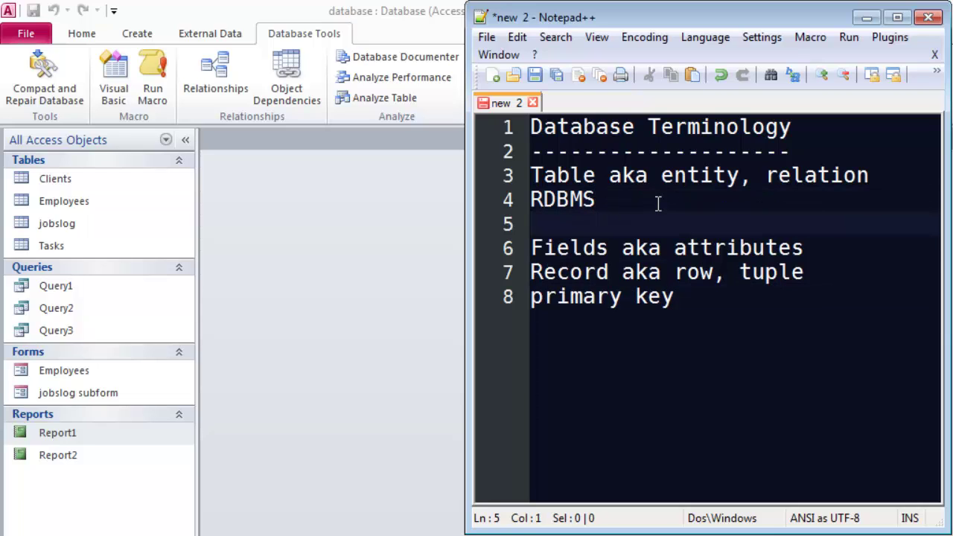
text(ERD - e)
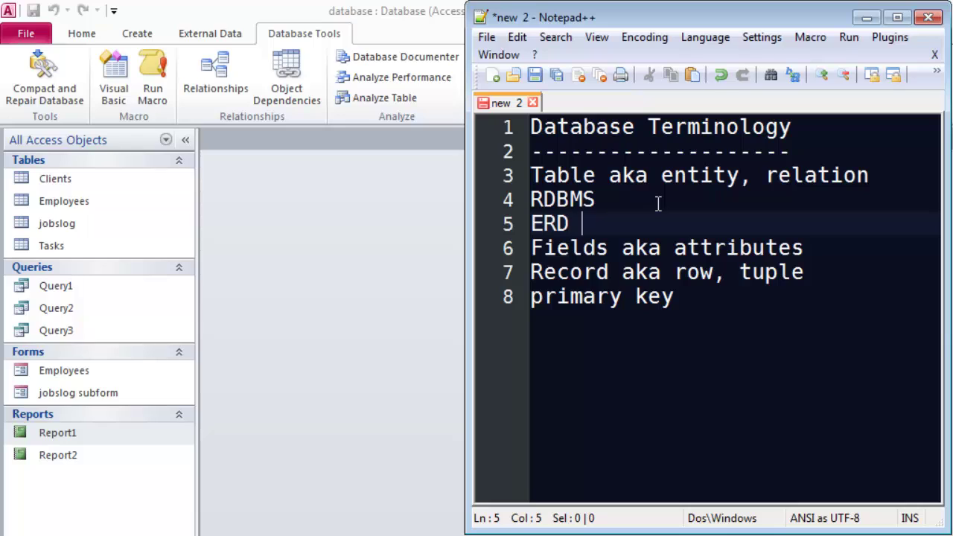
text(nt)
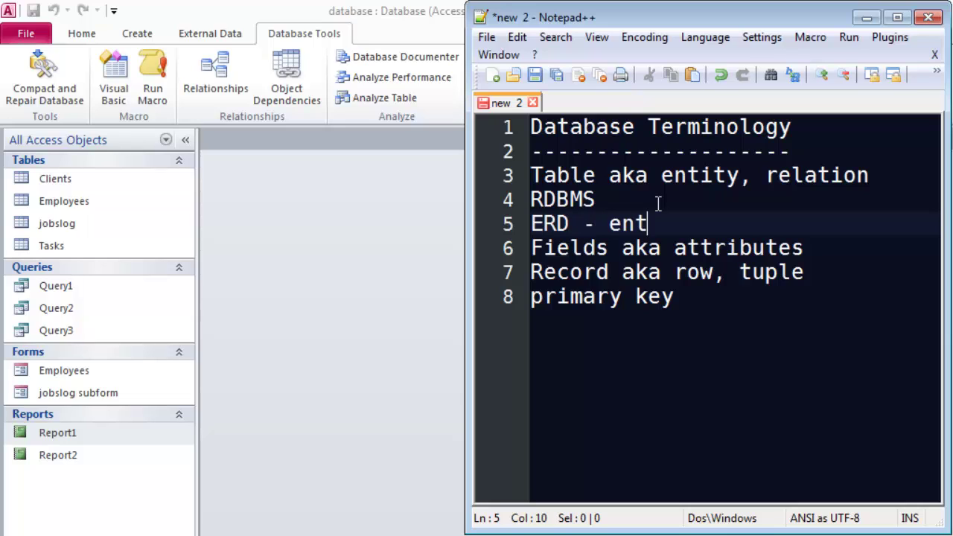
text(ity relation)
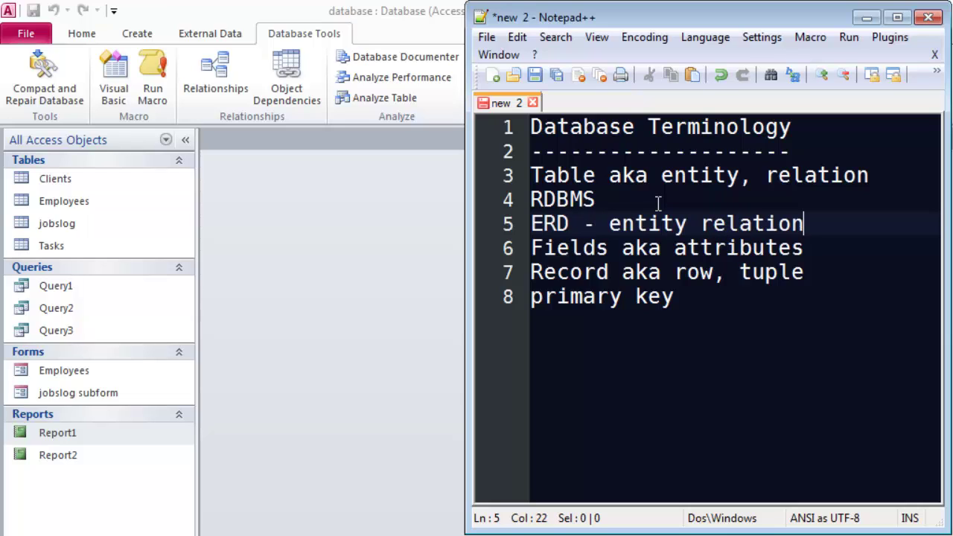
text(ship diagram)
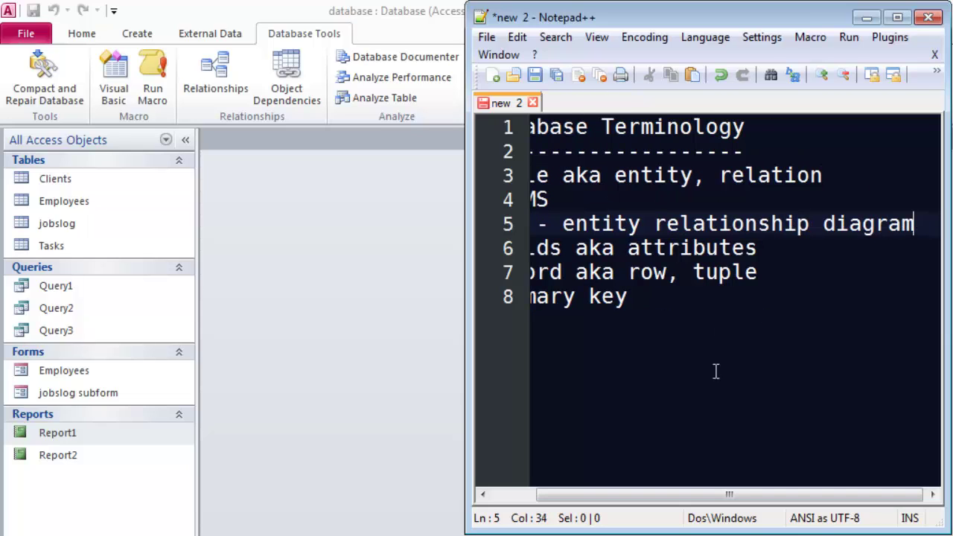
drag(766, 498, 606, 502)
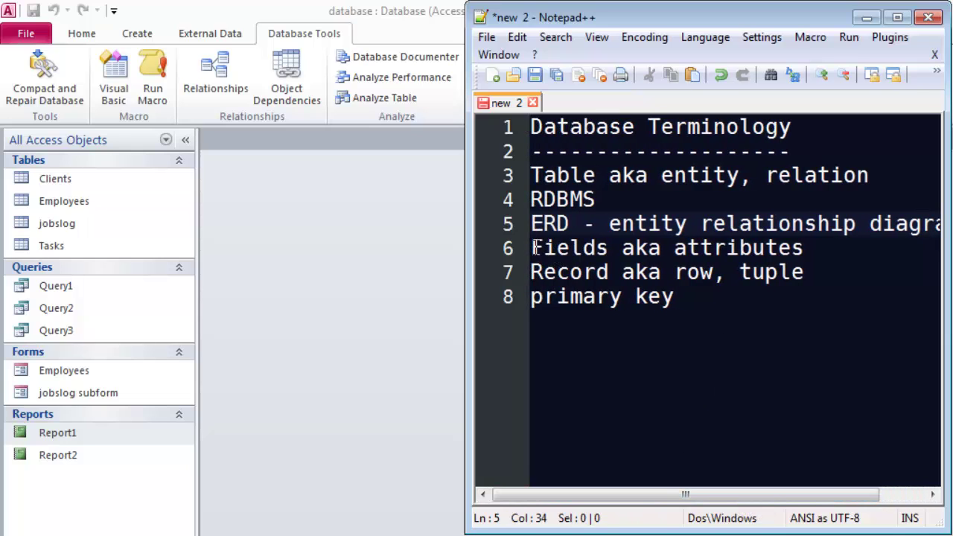
drag(531, 249, 531, 272)
click(596, 297)
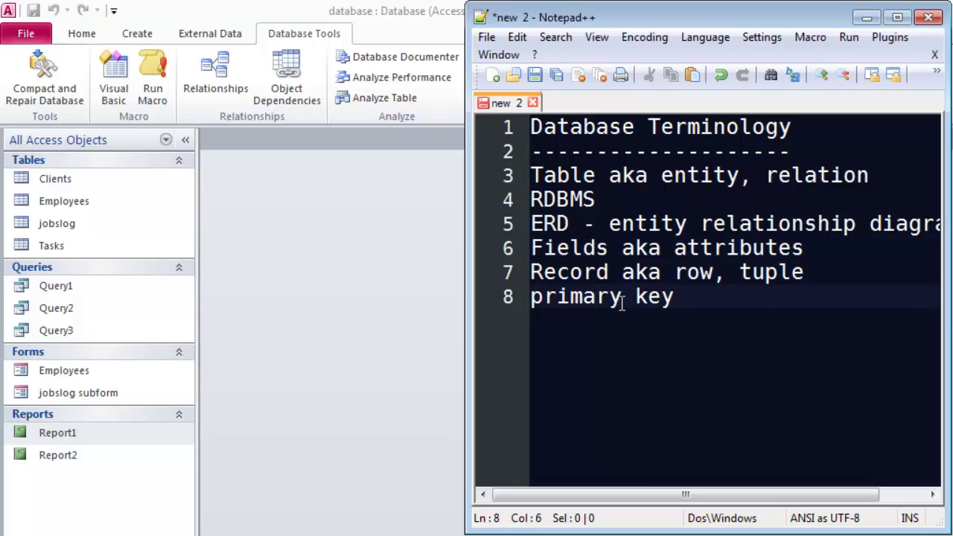
drag(622, 296, 524, 309)
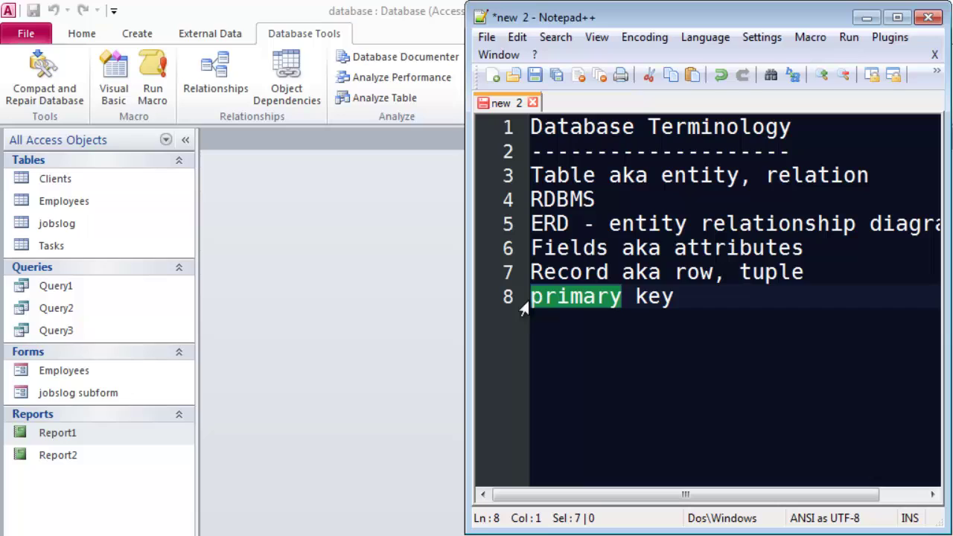
click(688, 298)
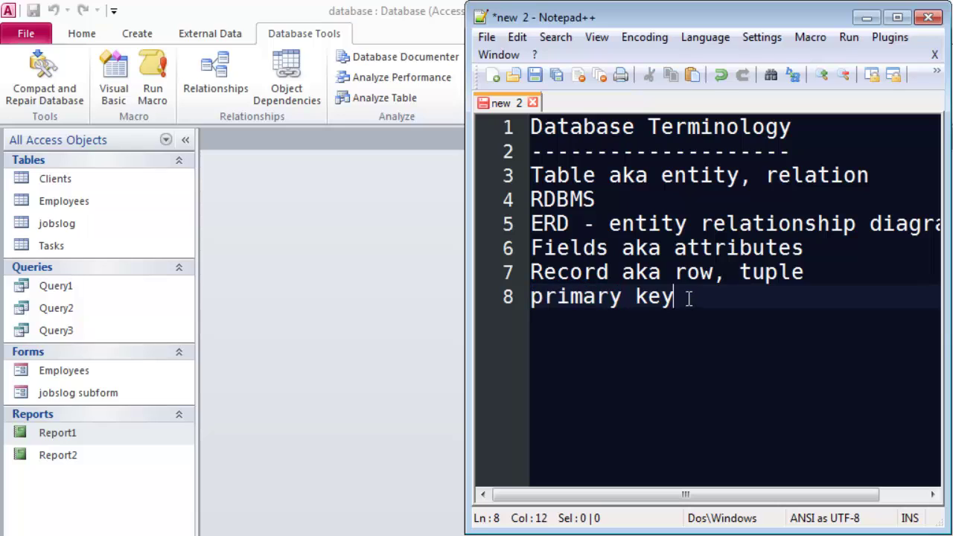